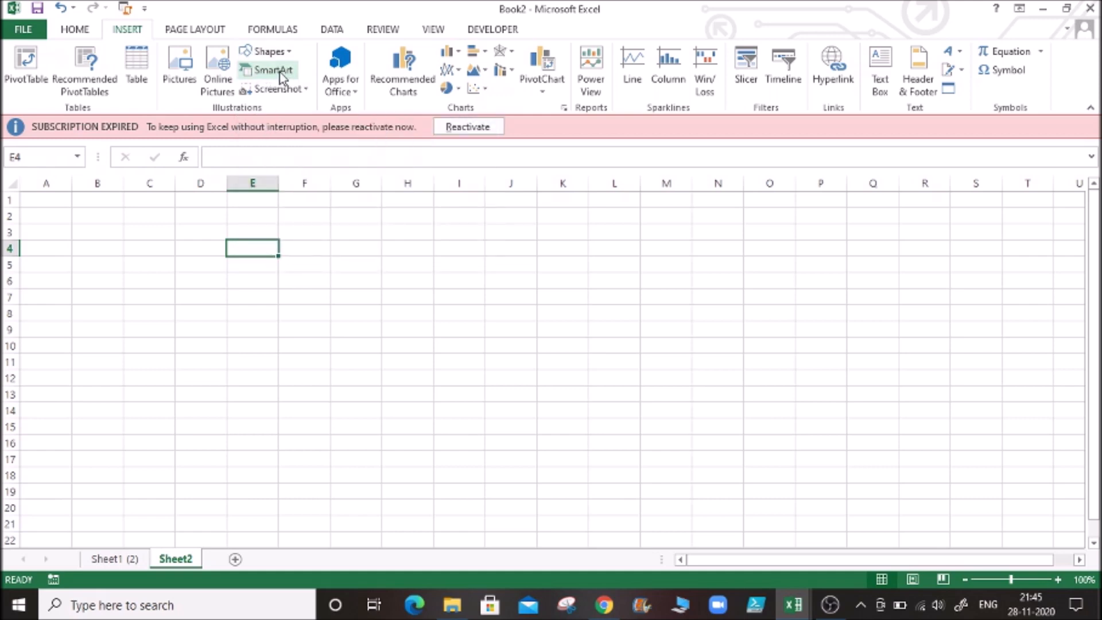
- Open the SmartArt graphic chooser and look through the List, Process, Cycle, Hierarchy, Relationship, Matrix and Pyramid categories
click(281, 77)
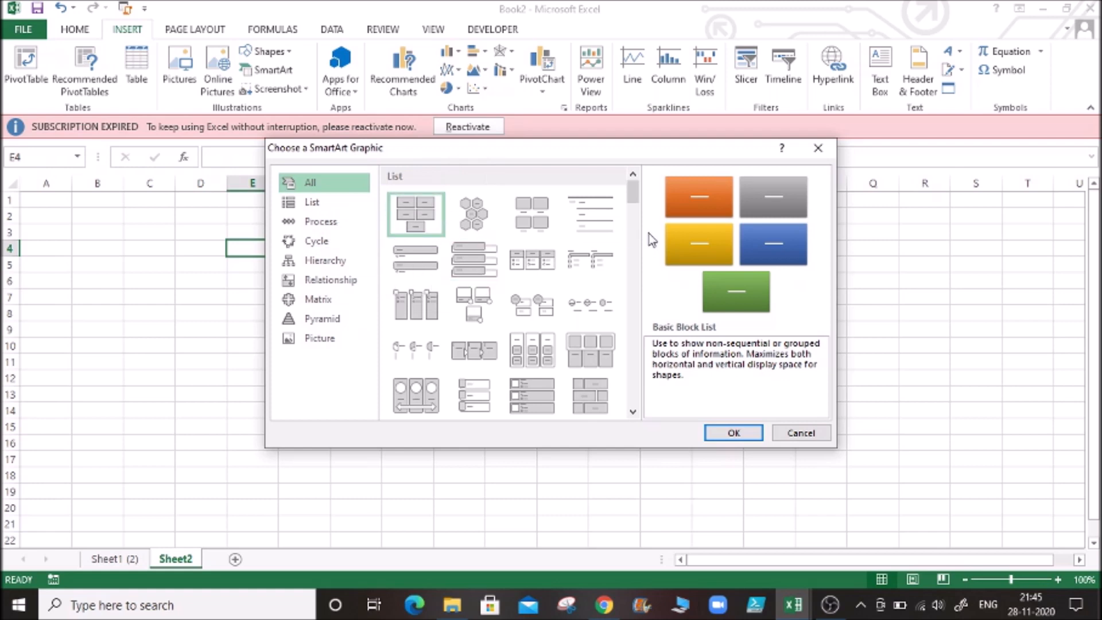
mouse_move(632, 192)
mouse_down()
mouse_move(635, 292)
mouse_move(633, 205)
mouse_up()
click(352, 206)
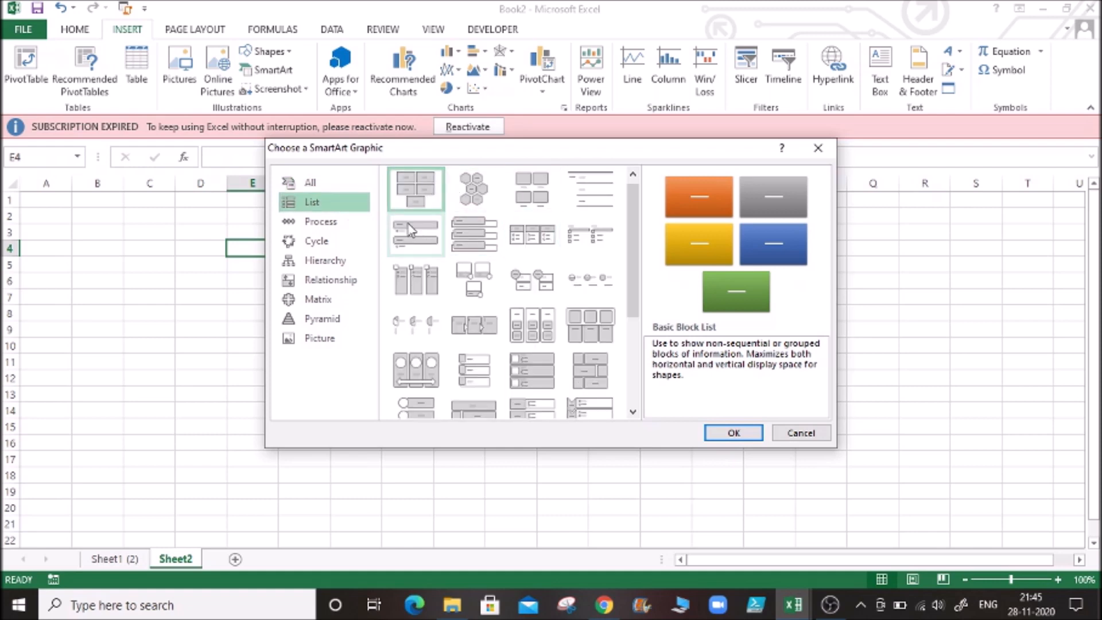
click(328, 227)
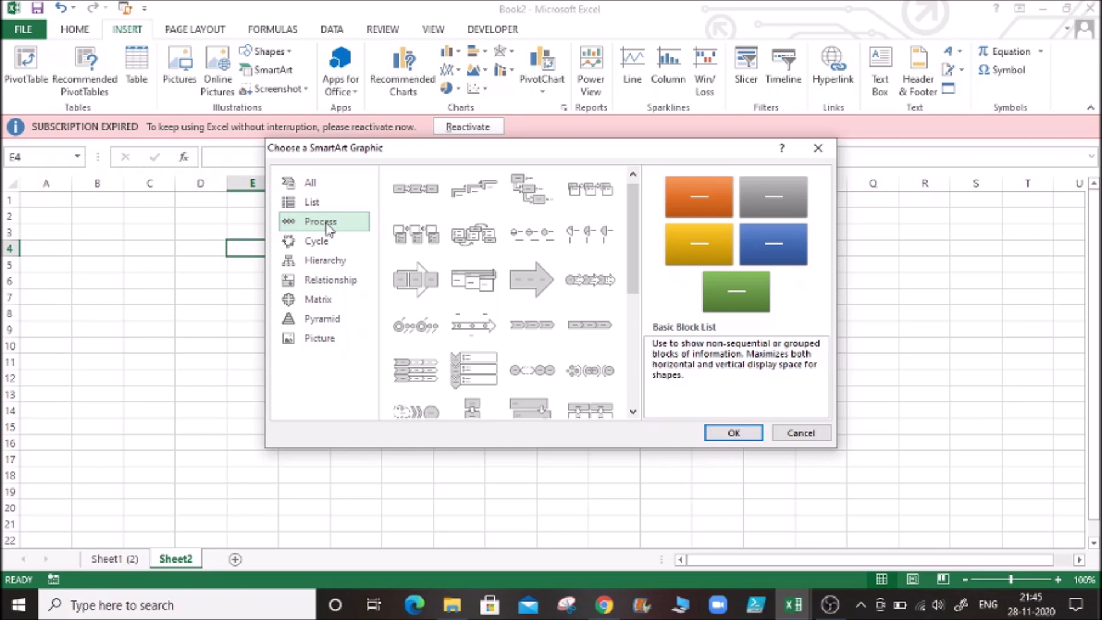
click(321, 240)
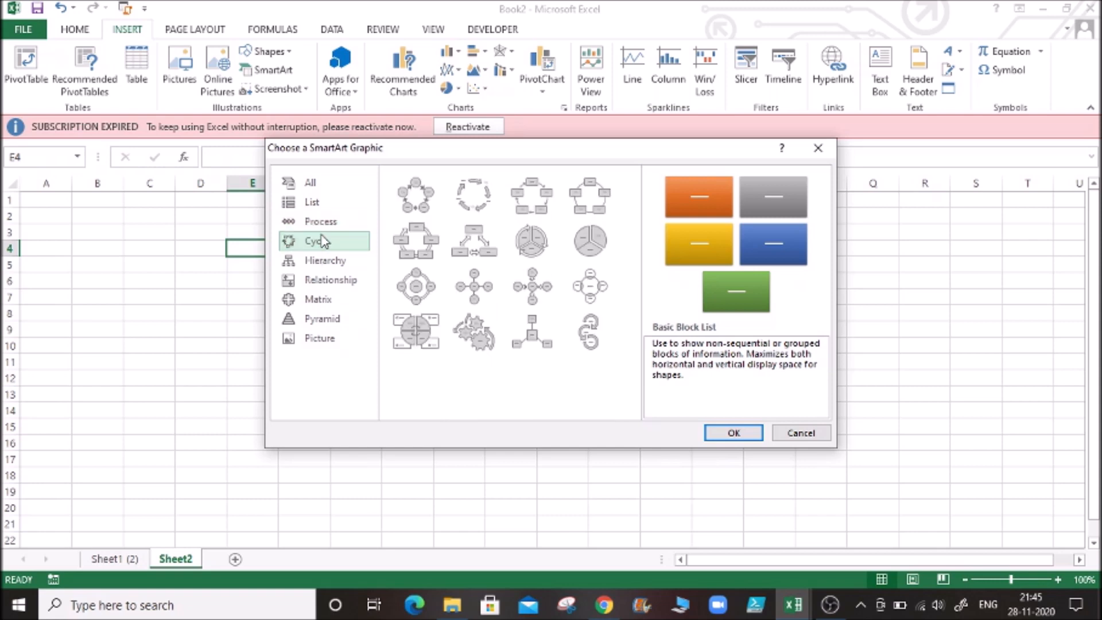
click(299, 265)
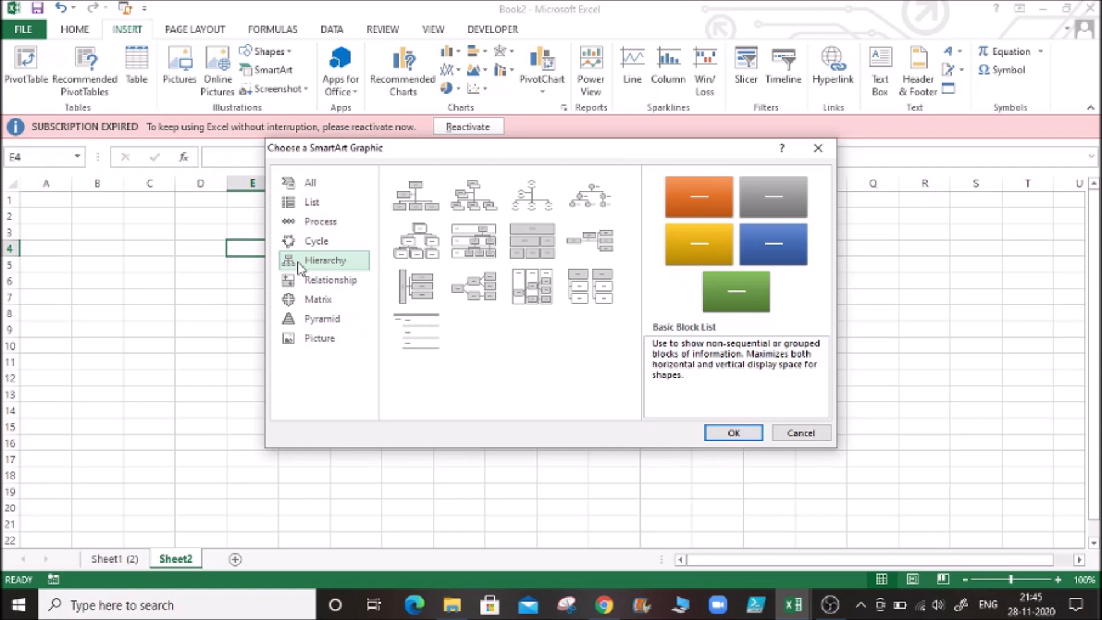
click(354, 283)
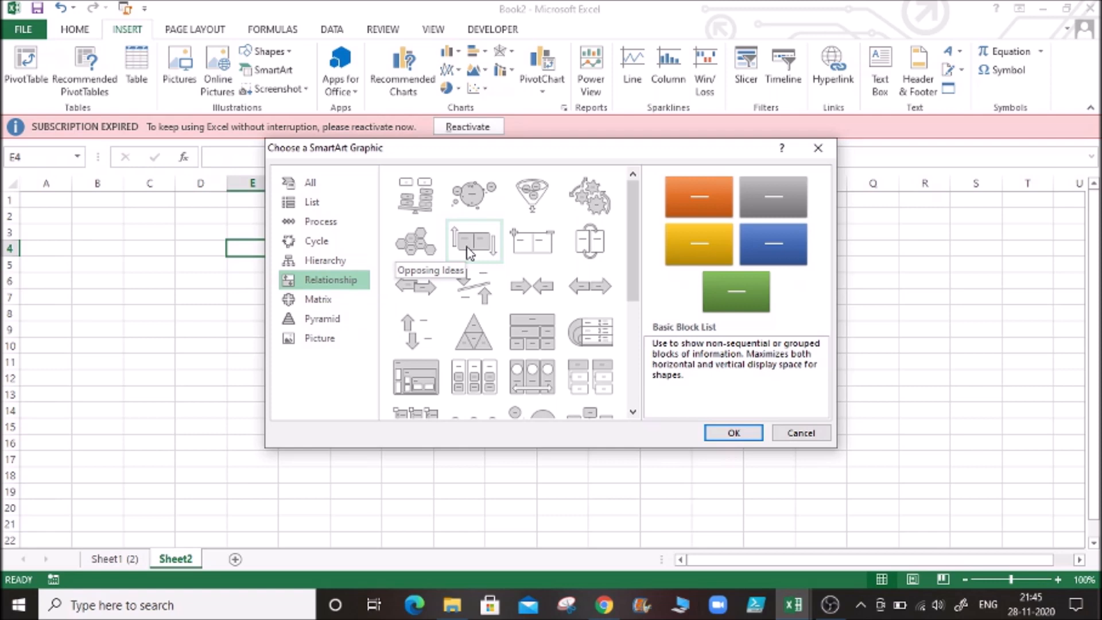
click(339, 299)
click(329, 319)
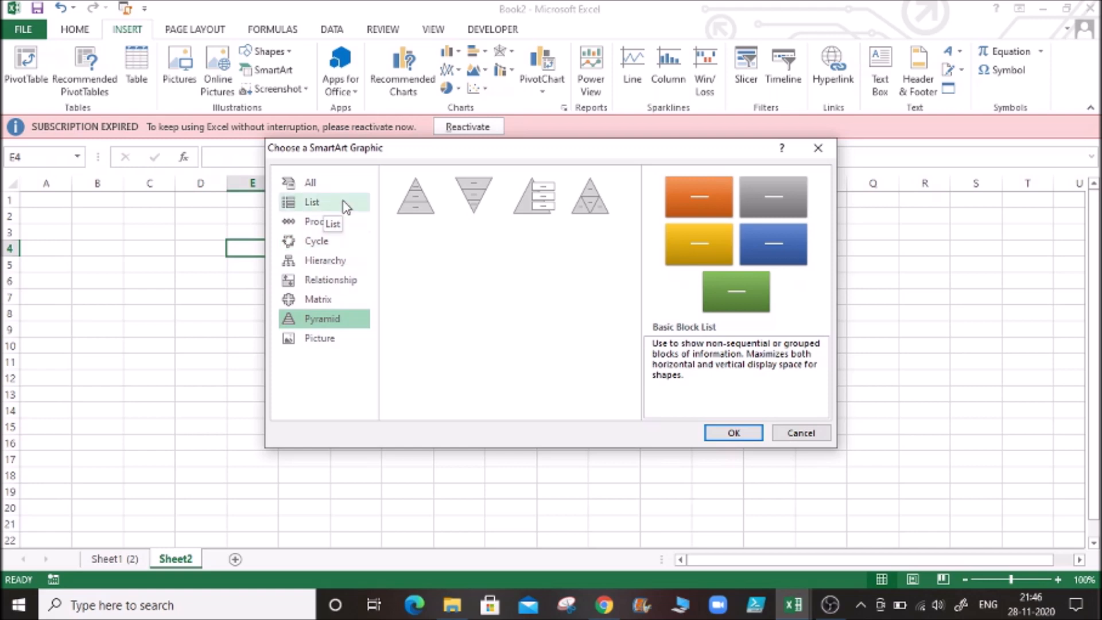
- Insert a Multidirectional Cycle SmartArt graphic from the Cycle category into Sheet2
click(327, 251)
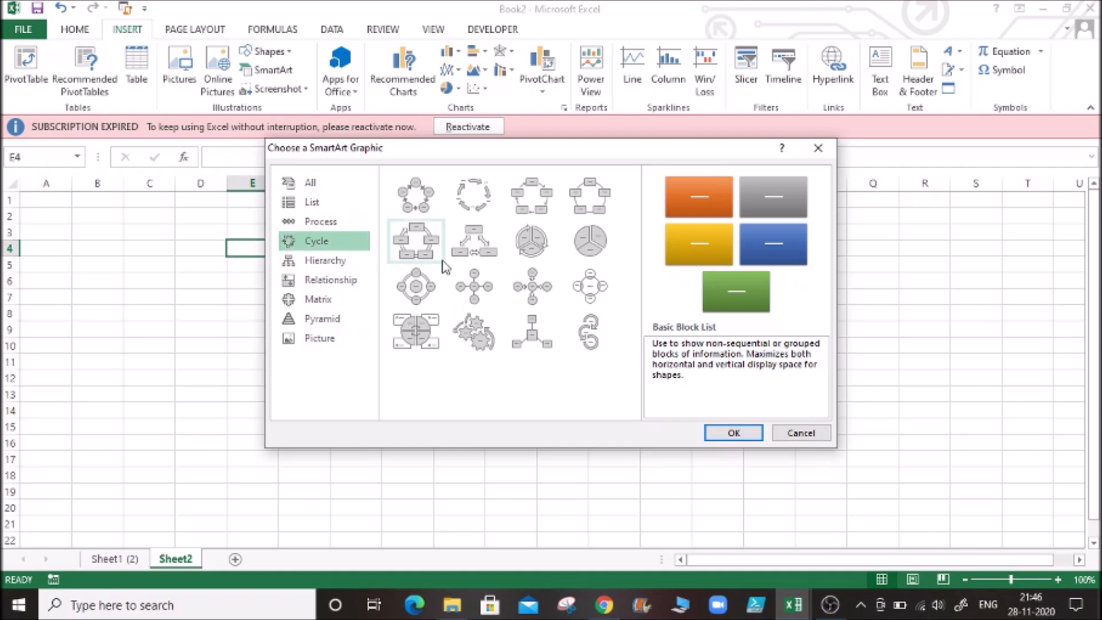
click(481, 246)
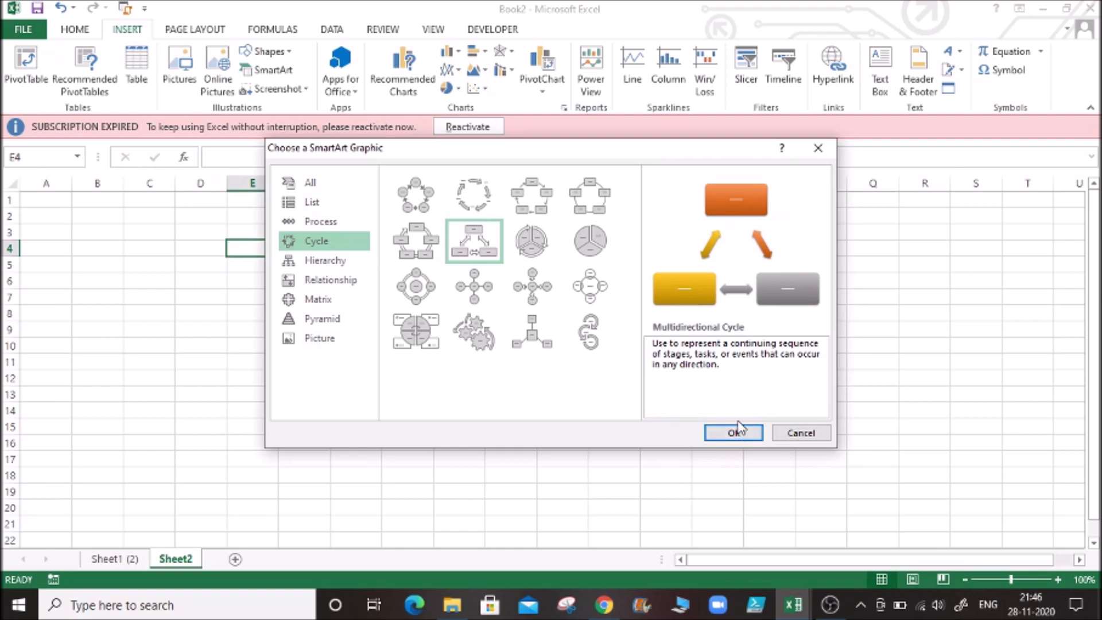
click(544, 242)
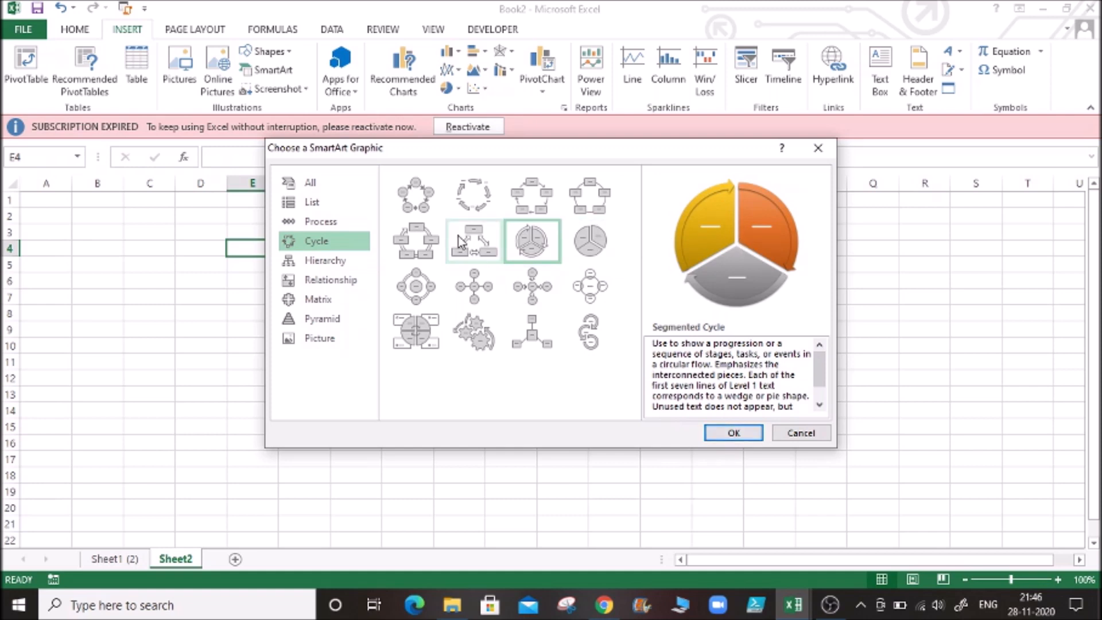
click(489, 257)
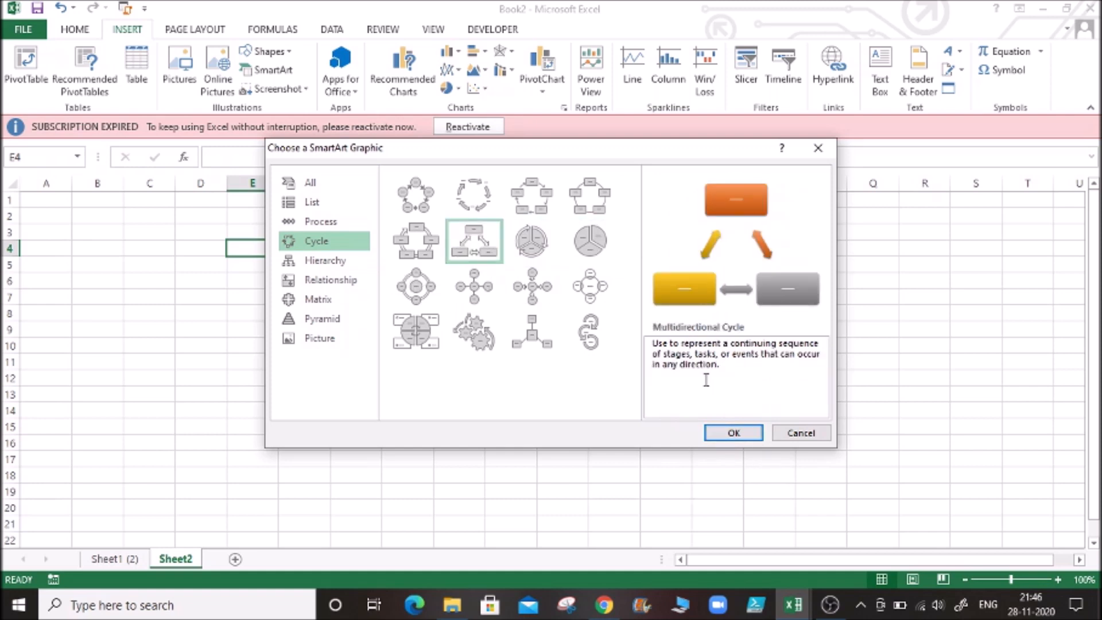
click(735, 435)
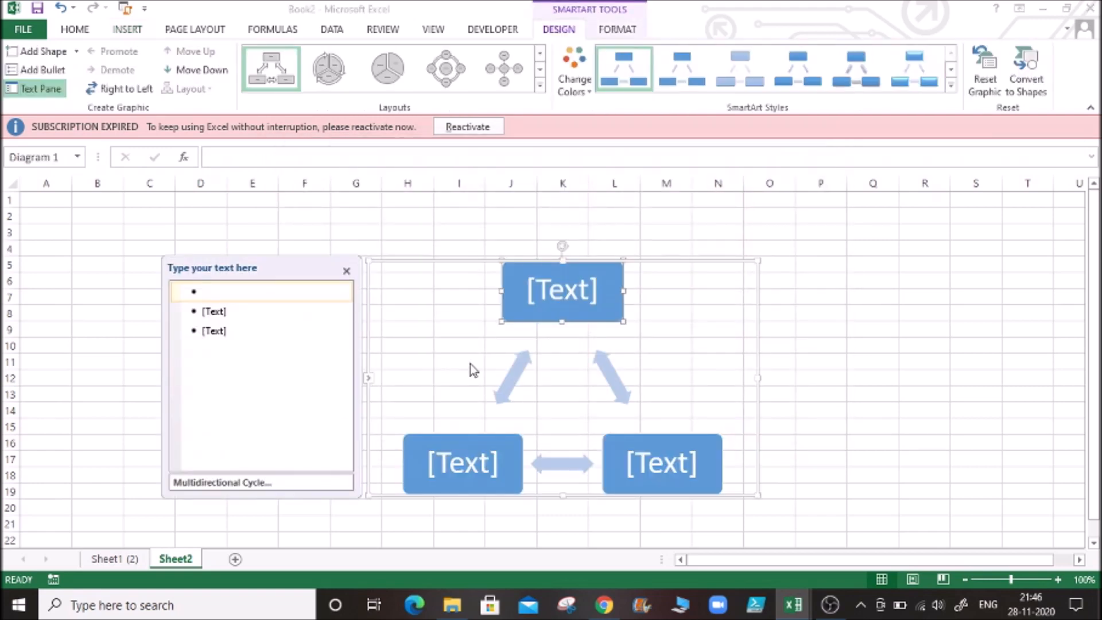
- Label the three boxes of the cycle diagram Boom, Recession and Recovery, in that order
click(554, 294)
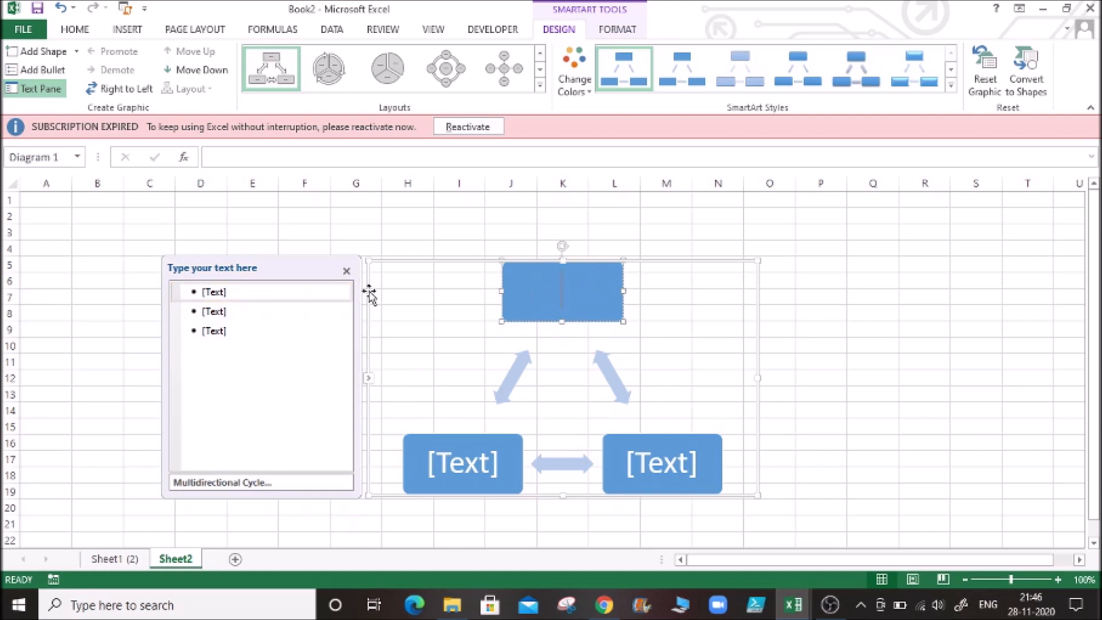
click(271, 291)
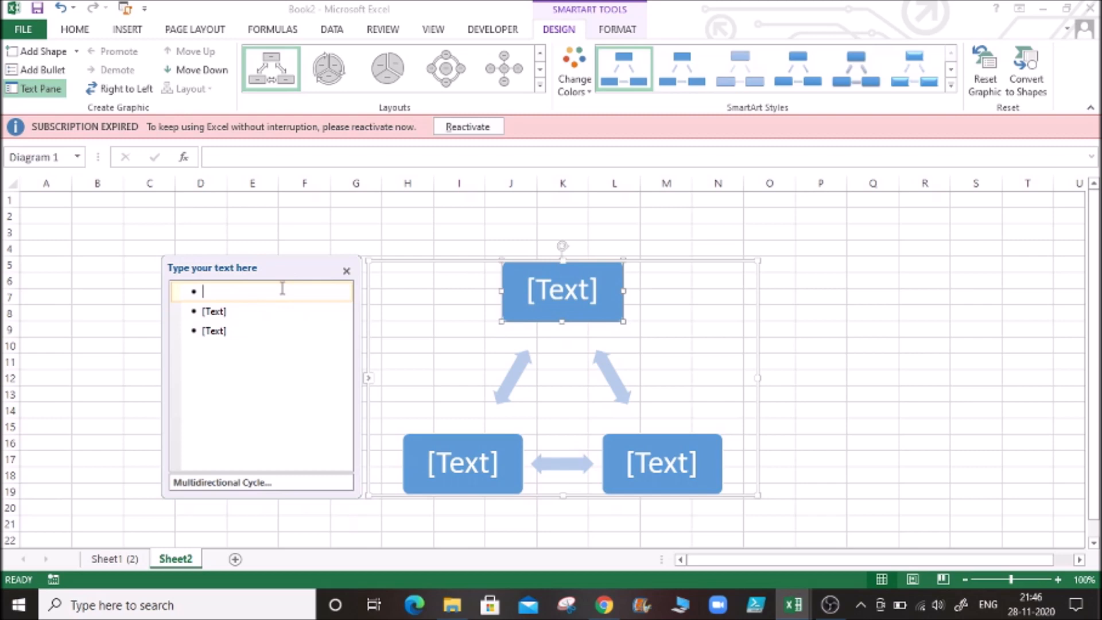
text(Boom)
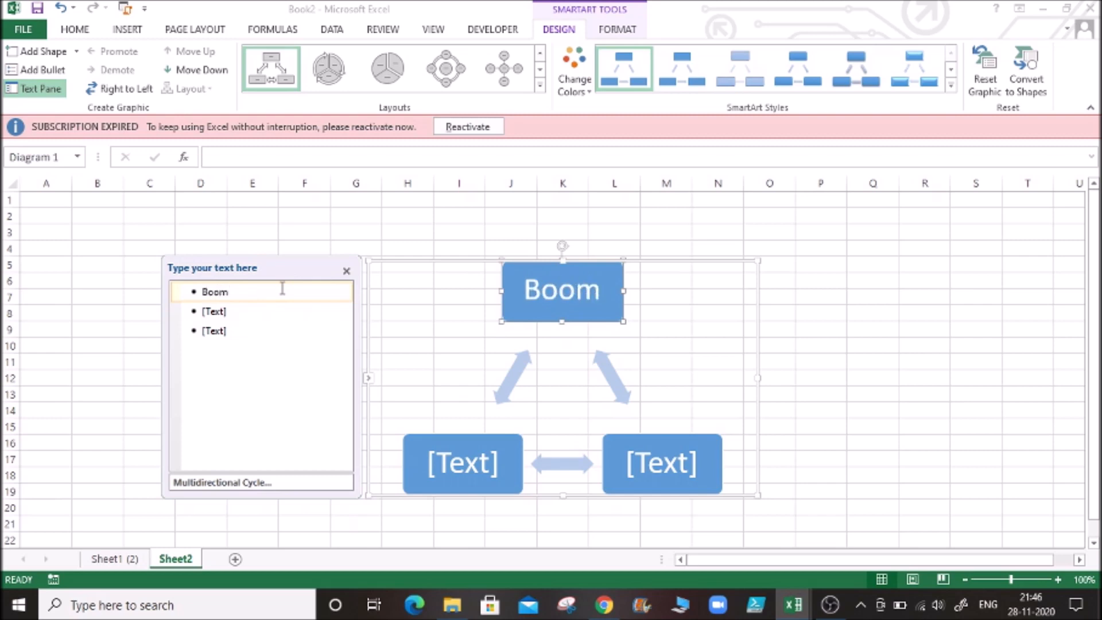
click(248, 314)
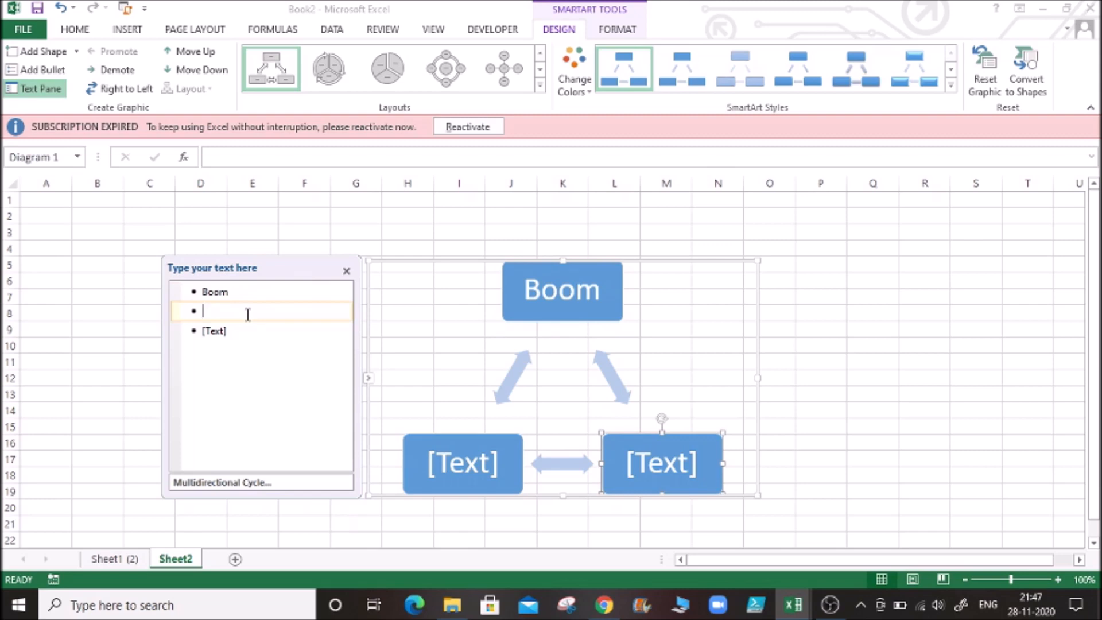
text(Recession)
click(244, 331)
text(Recovery)
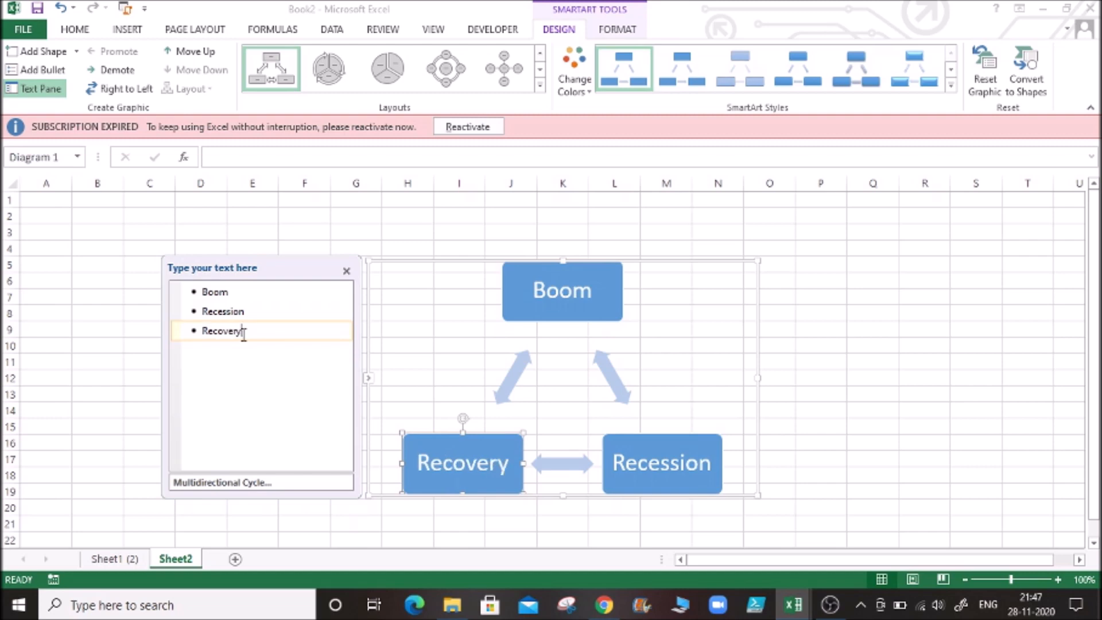
click(241, 293)
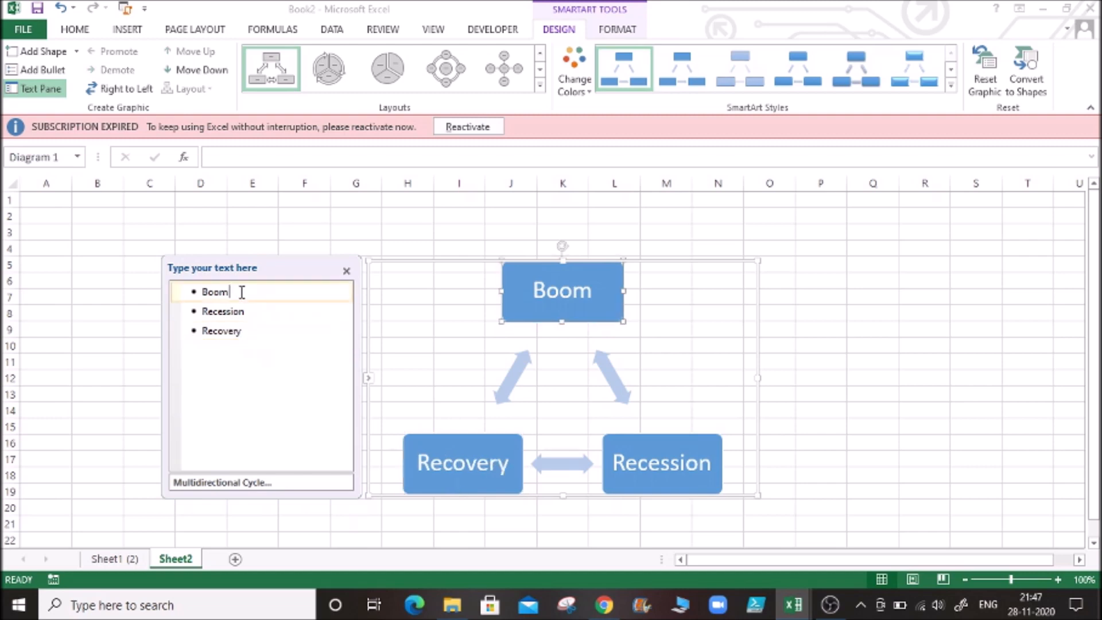
click(533, 290)
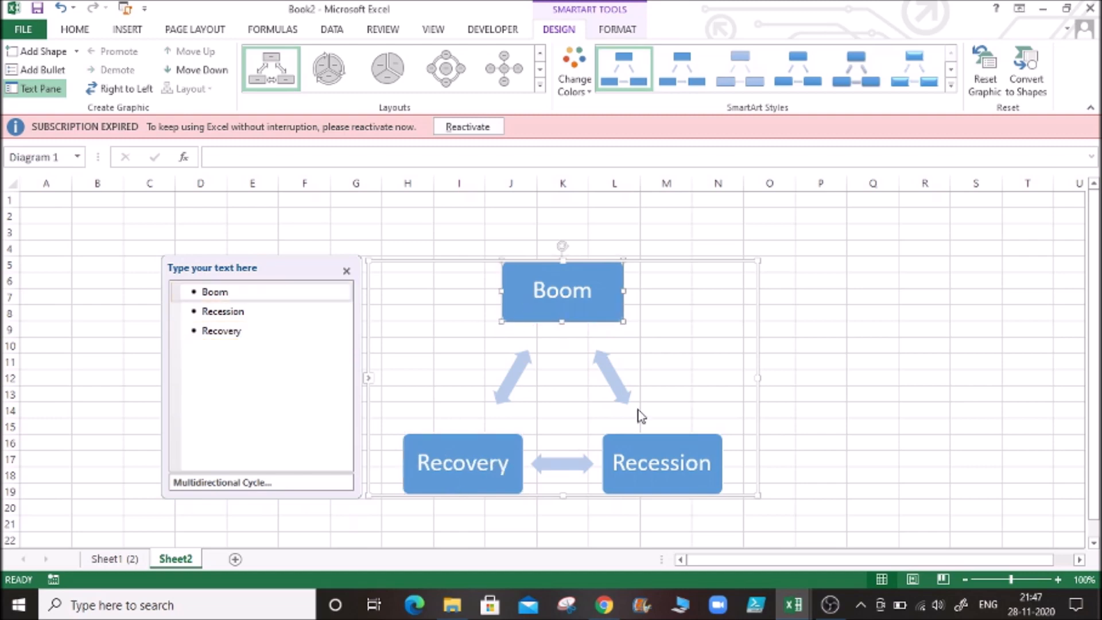
click(651, 469)
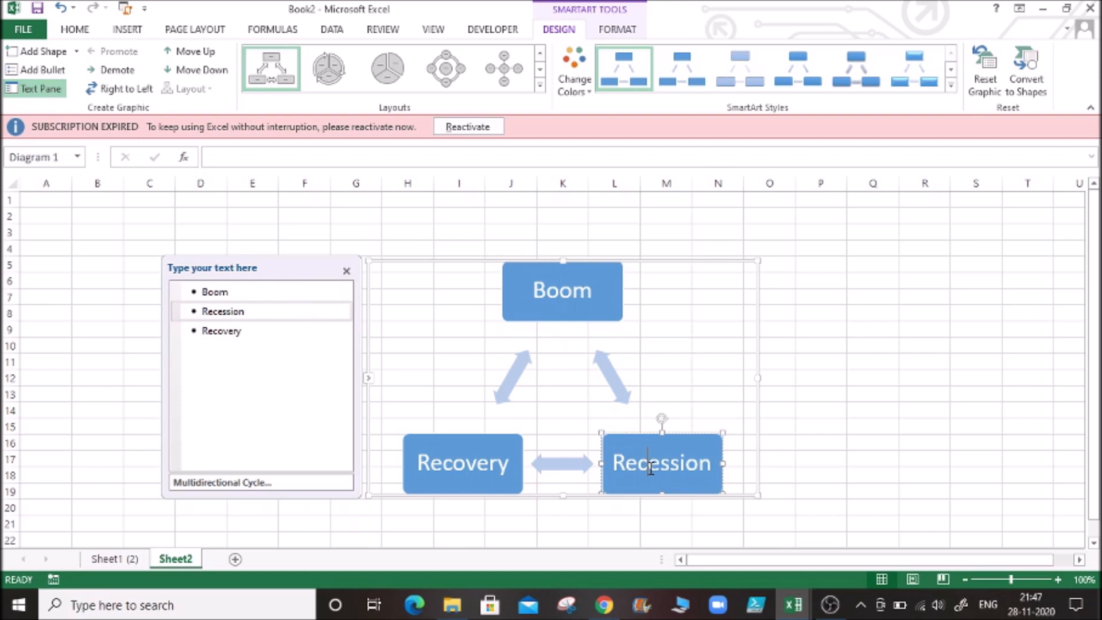
click(499, 462)
click(601, 291)
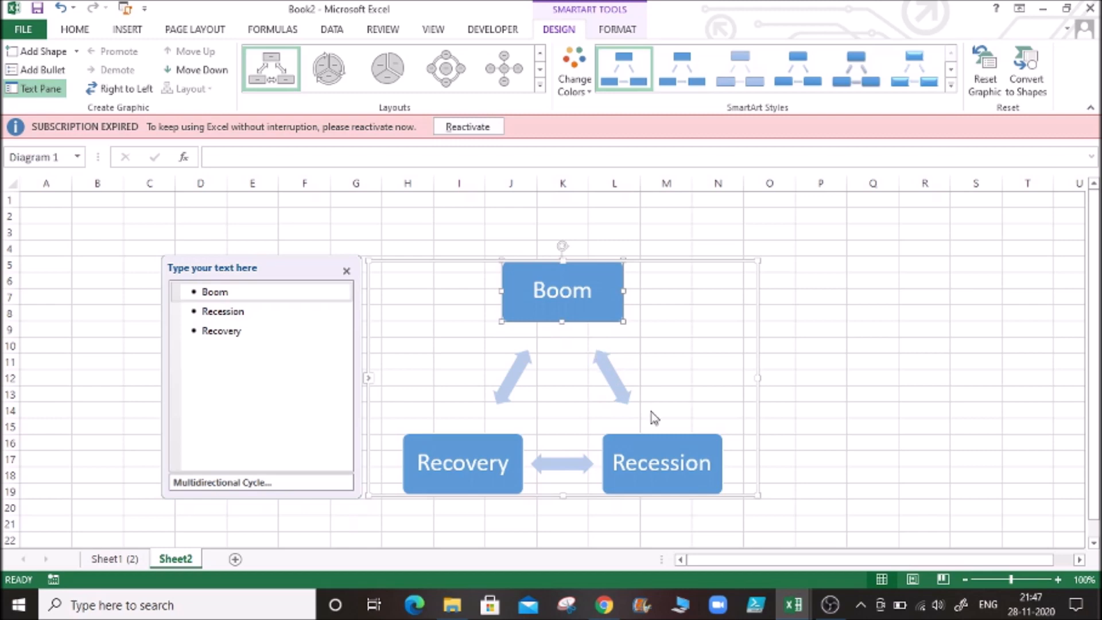
click(683, 357)
- Apply the glossy, bevelled SmartArt style to the Boom, Recession and Recovery diagram
click(567, 280)
click(596, 299)
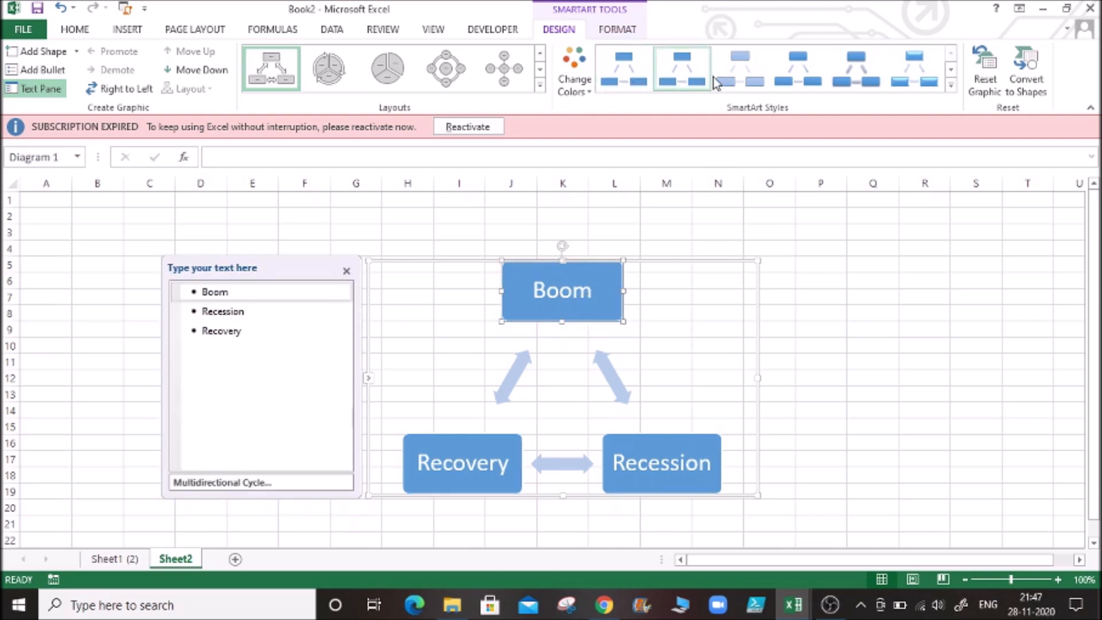
click(900, 85)
click(666, 361)
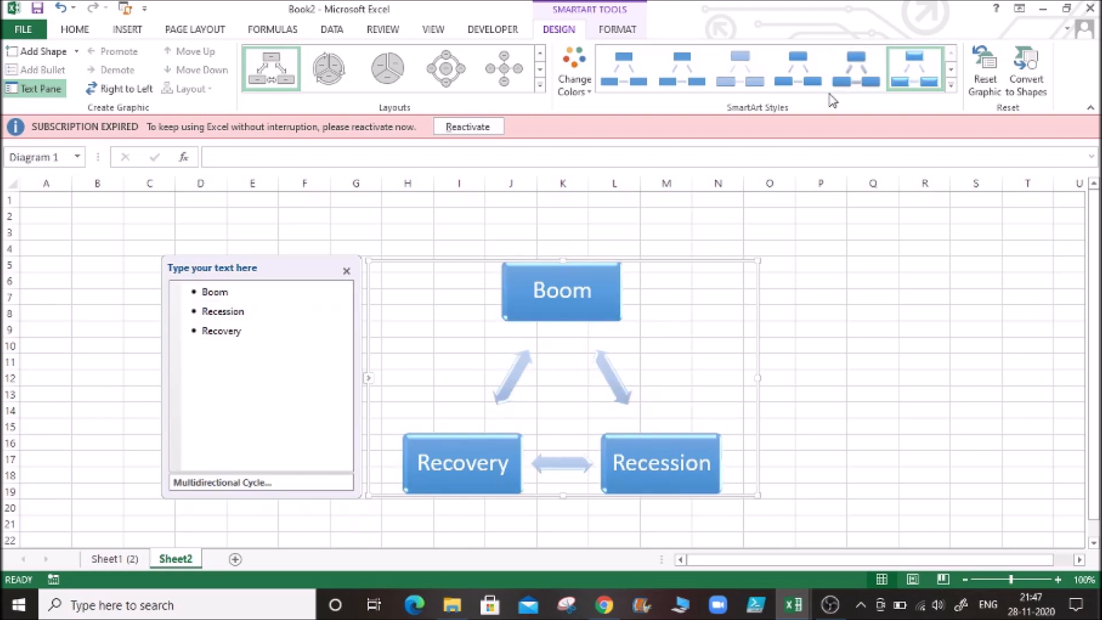
- Try the Basic Radial layout and the Radial Cycle layout on the SmartArt diagram
click(498, 76)
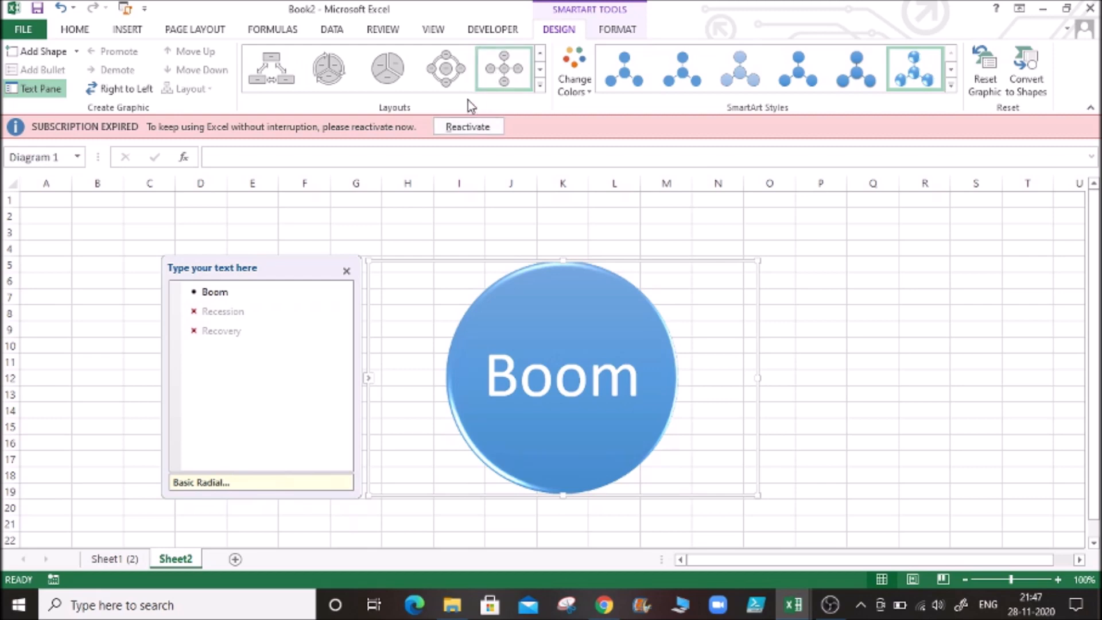
click(448, 83)
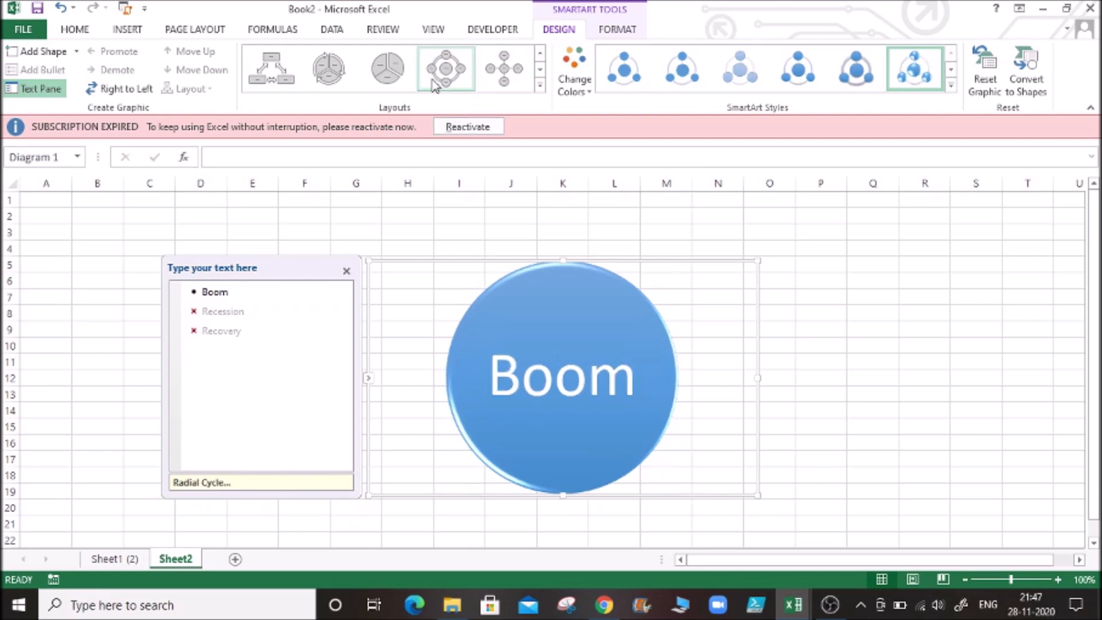
key(Escape)
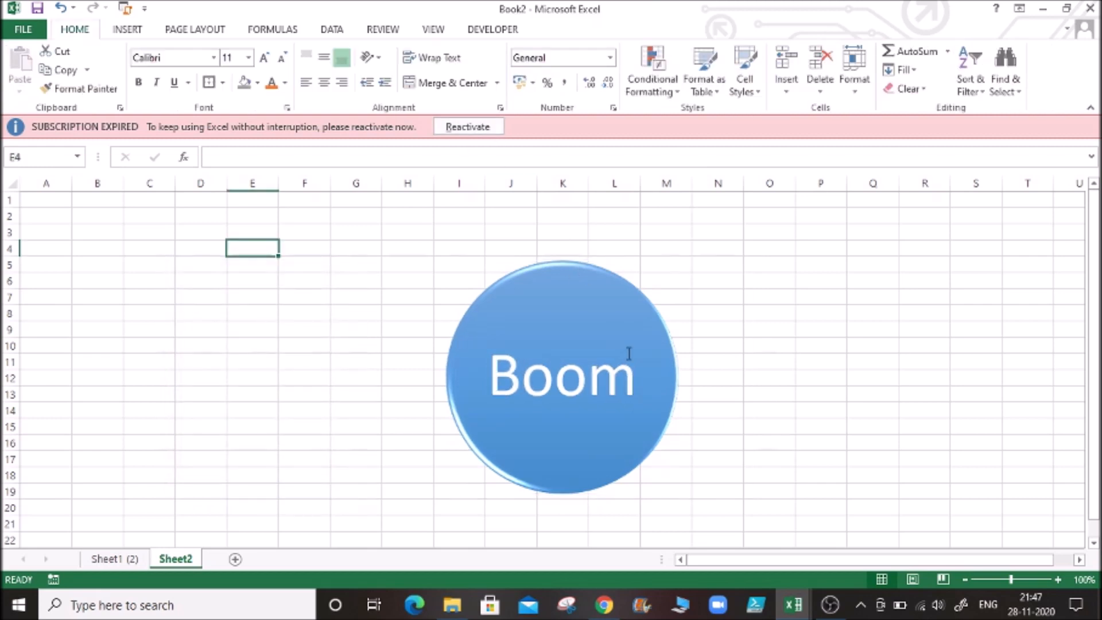
- Undo the radial layout changes and the glossy style on the SmartArt diagram
click(431, 312)
key(ctrl+z)
key(ctrl+z)
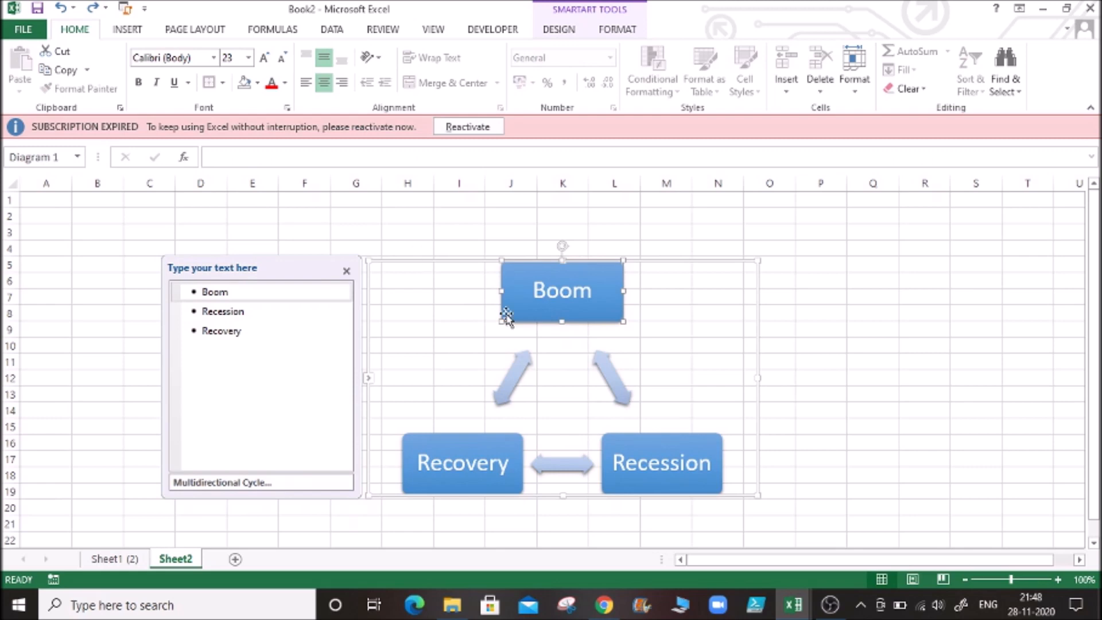
- Apply the solid black WordArt style to the text of the whole SmartArt diagram
click(452, 343)
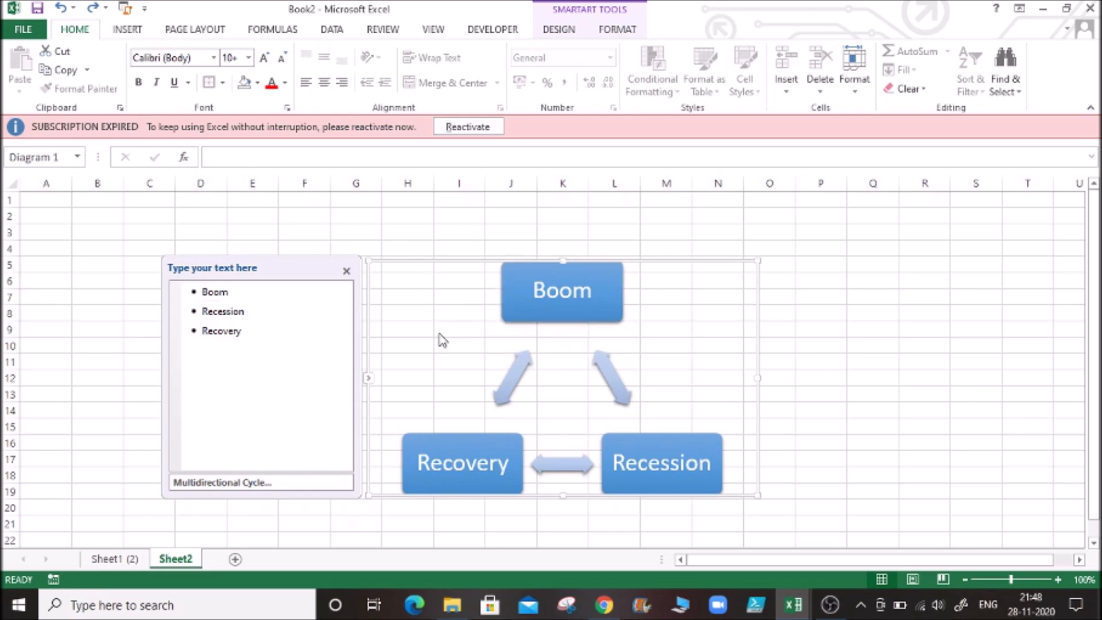
click(617, 32)
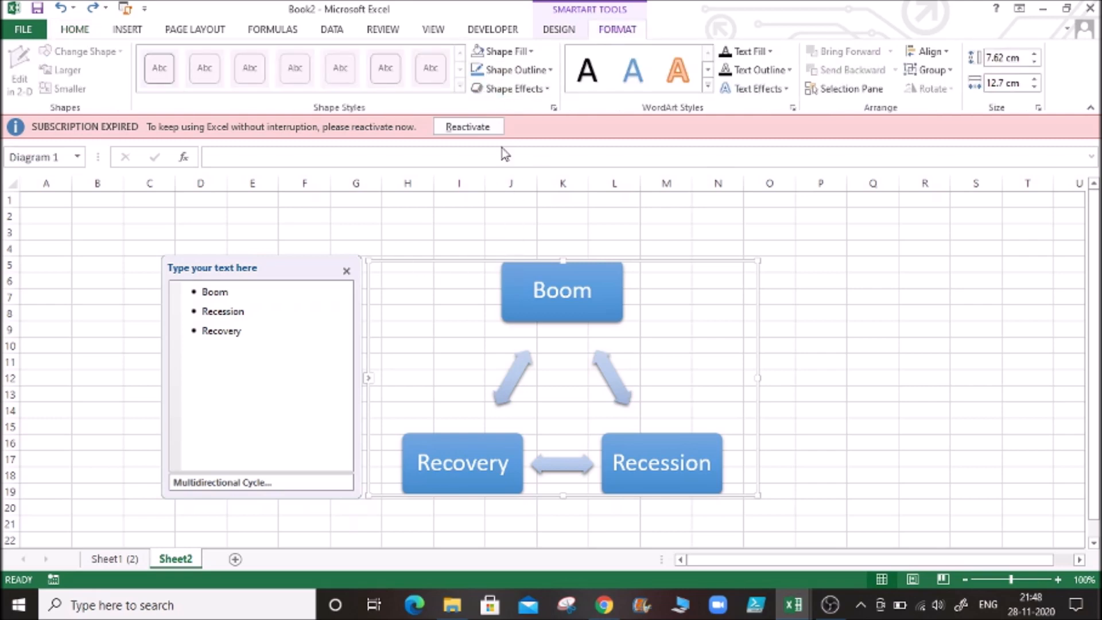
click(588, 75)
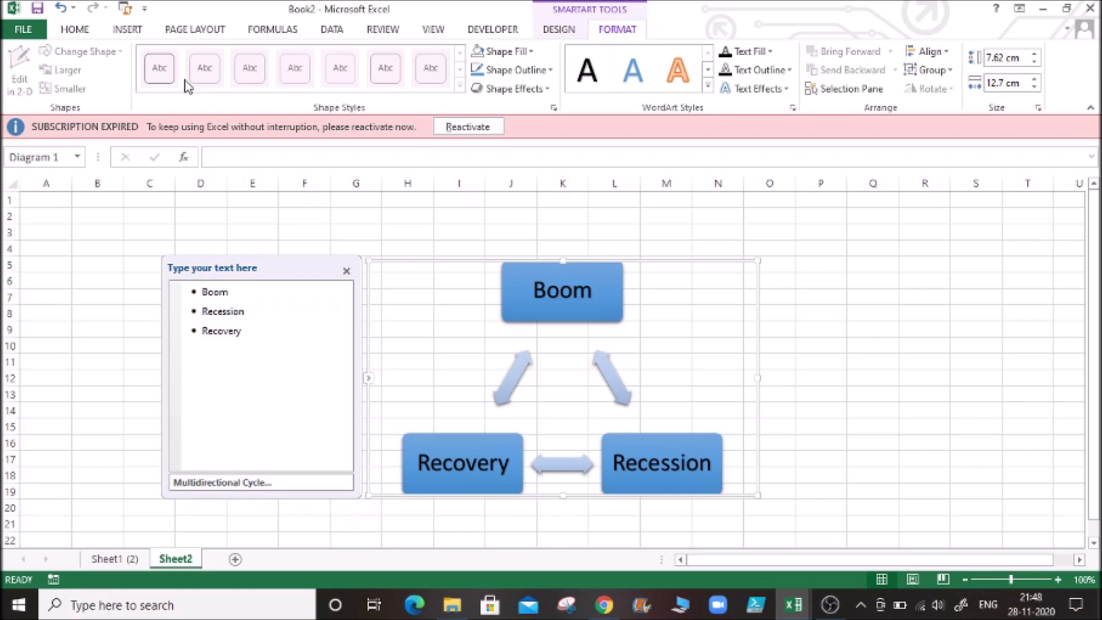
- Give the Recession box a yellow shape outline from the standard colors
click(550, 70)
click(550, 70)
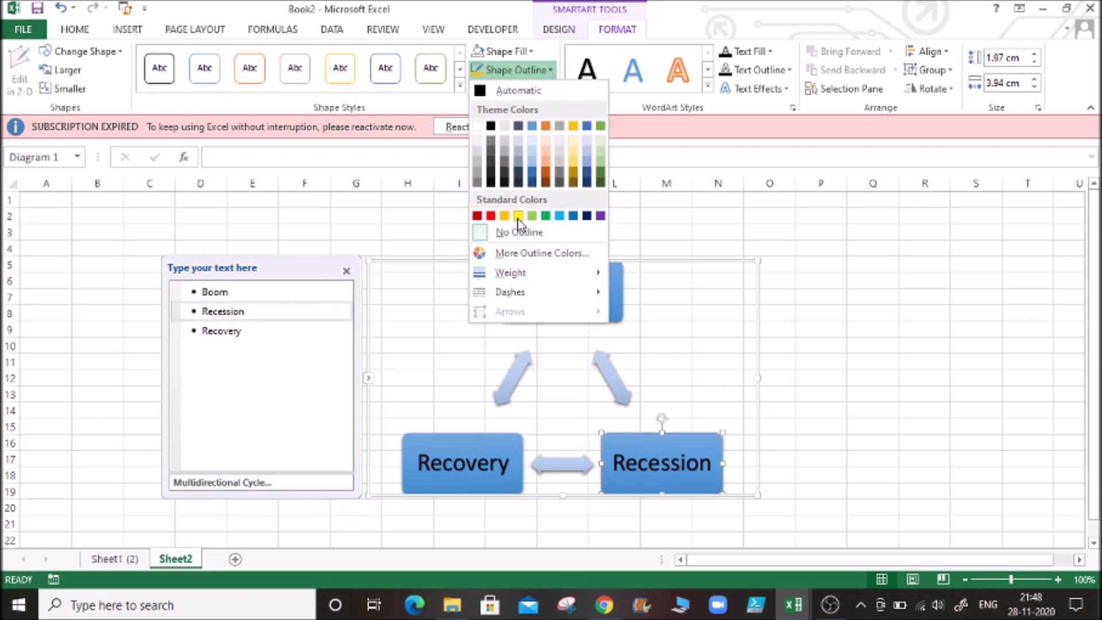
click(518, 216)
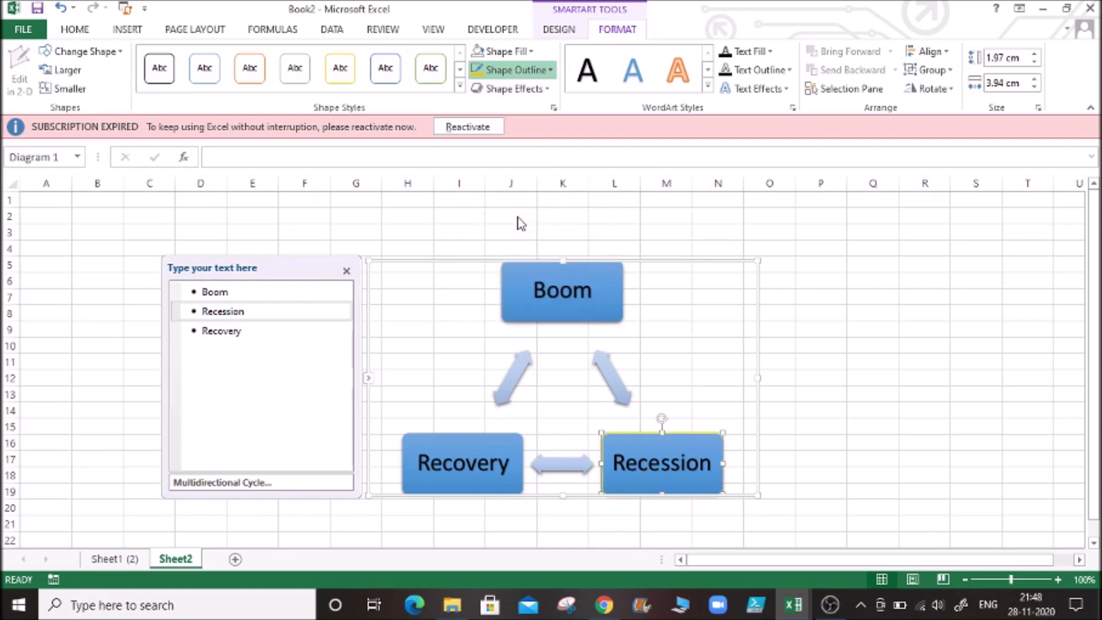
click(676, 349)
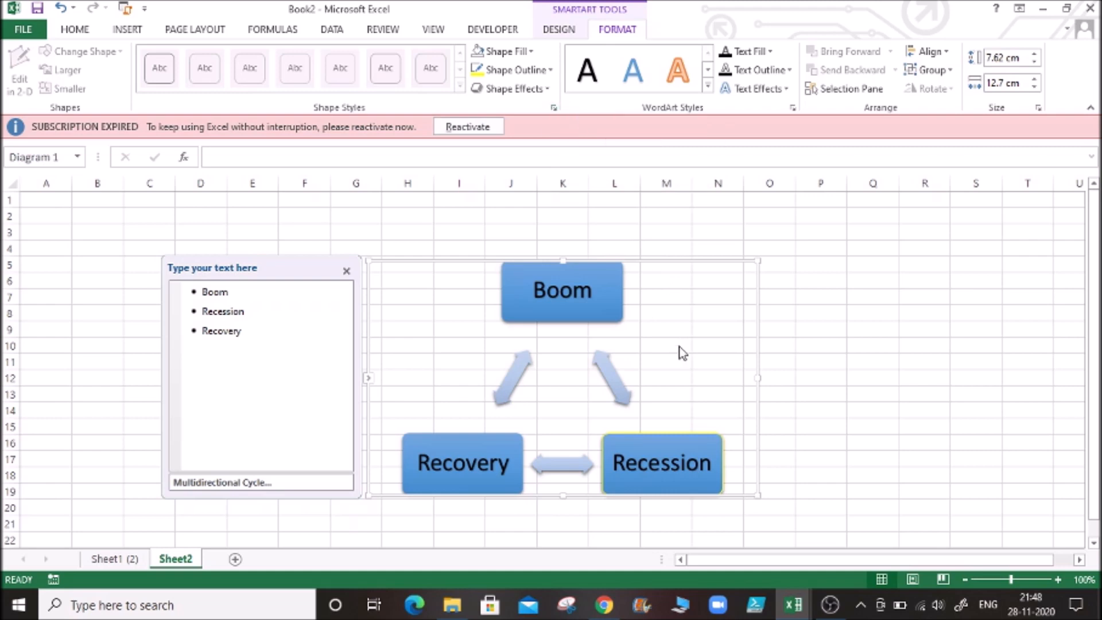
- Fill the Recession box with light green from the standard colors
click(668, 459)
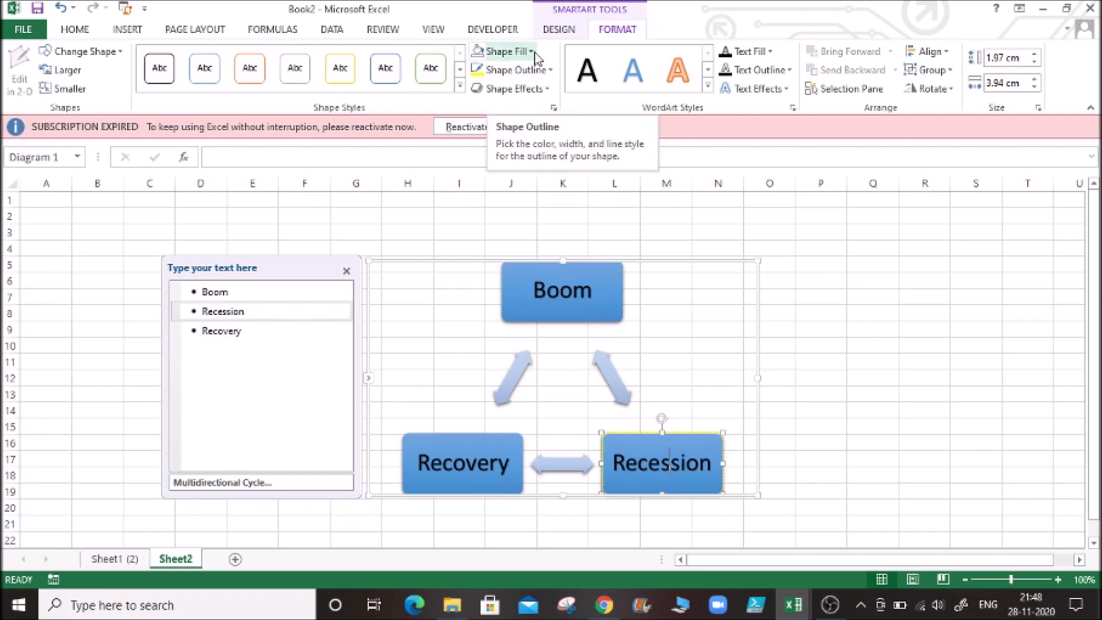
click(519, 52)
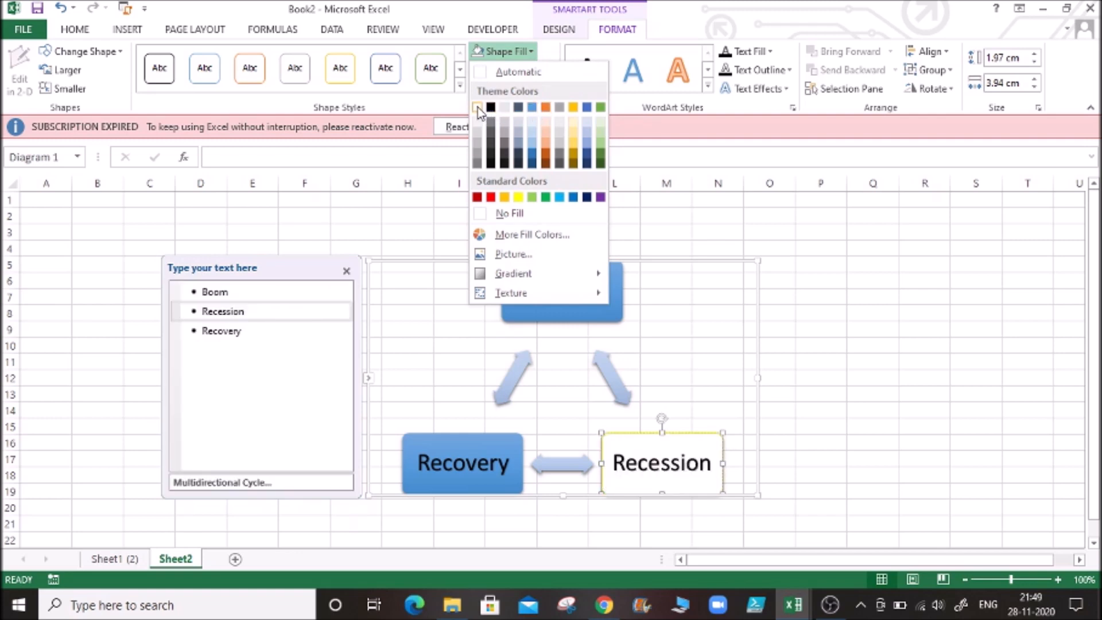
click(533, 197)
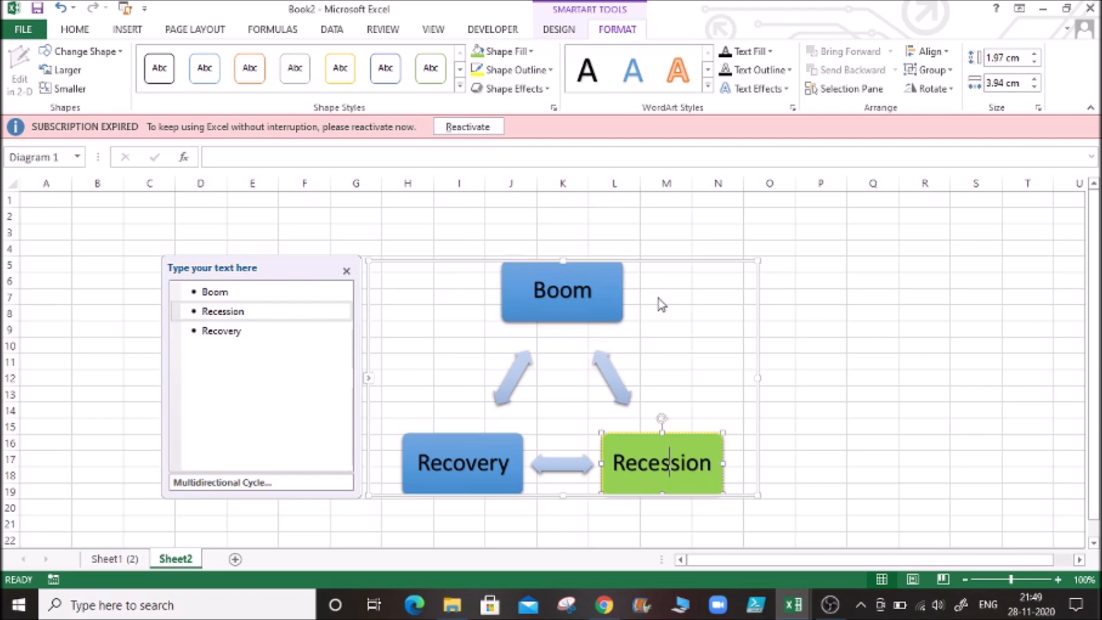
- Fill the Recovery box with orange from the theme colors
click(458, 442)
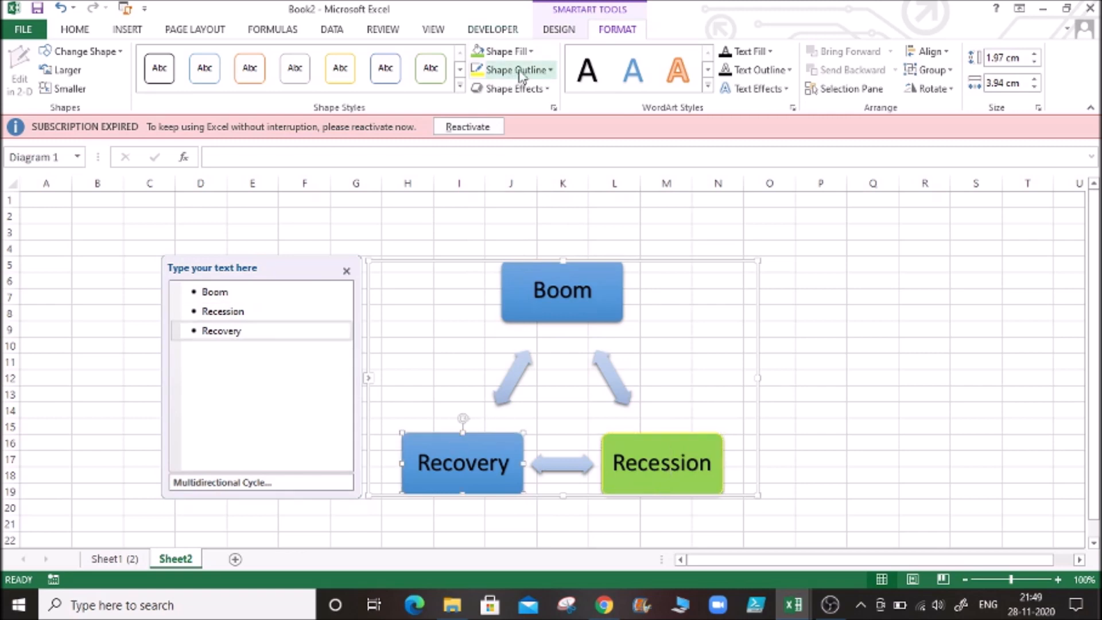
click(530, 53)
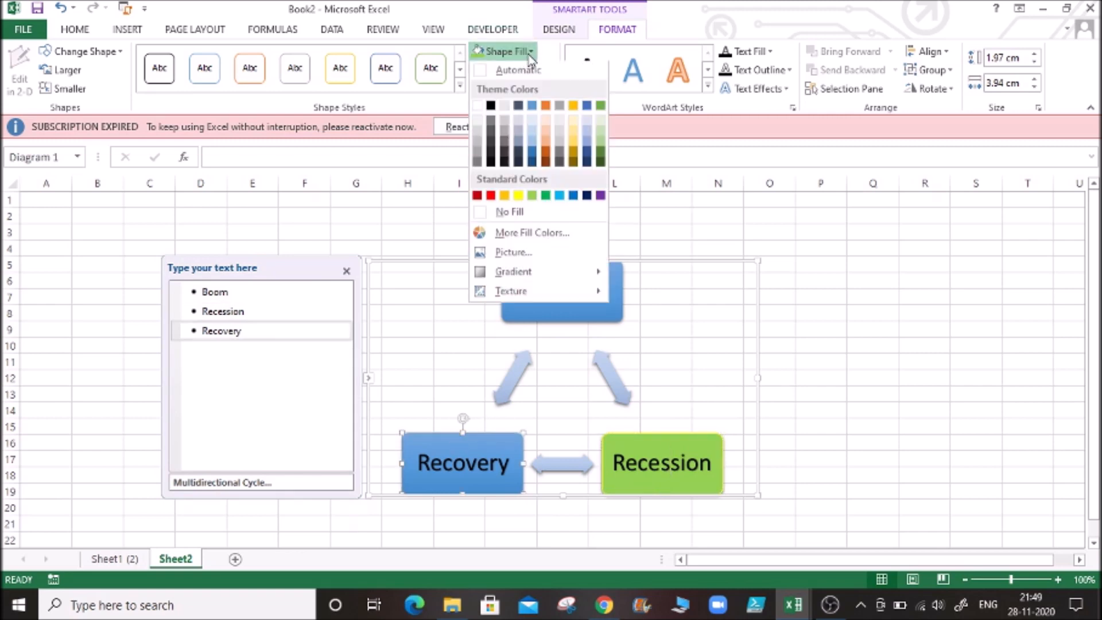
click(546, 106)
click(690, 329)
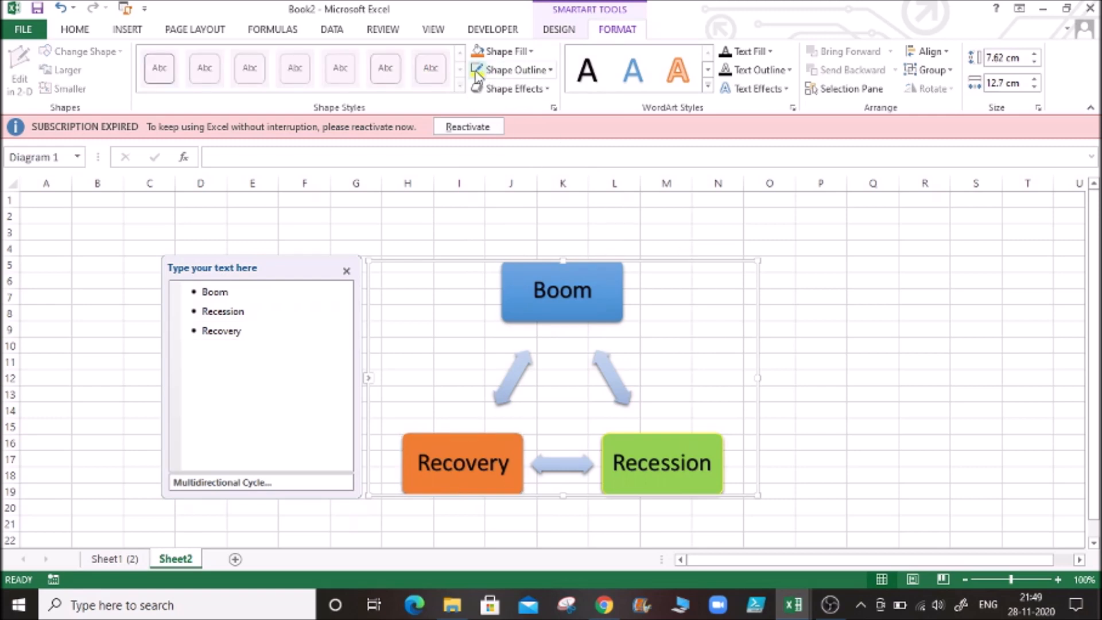
click(549, 97)
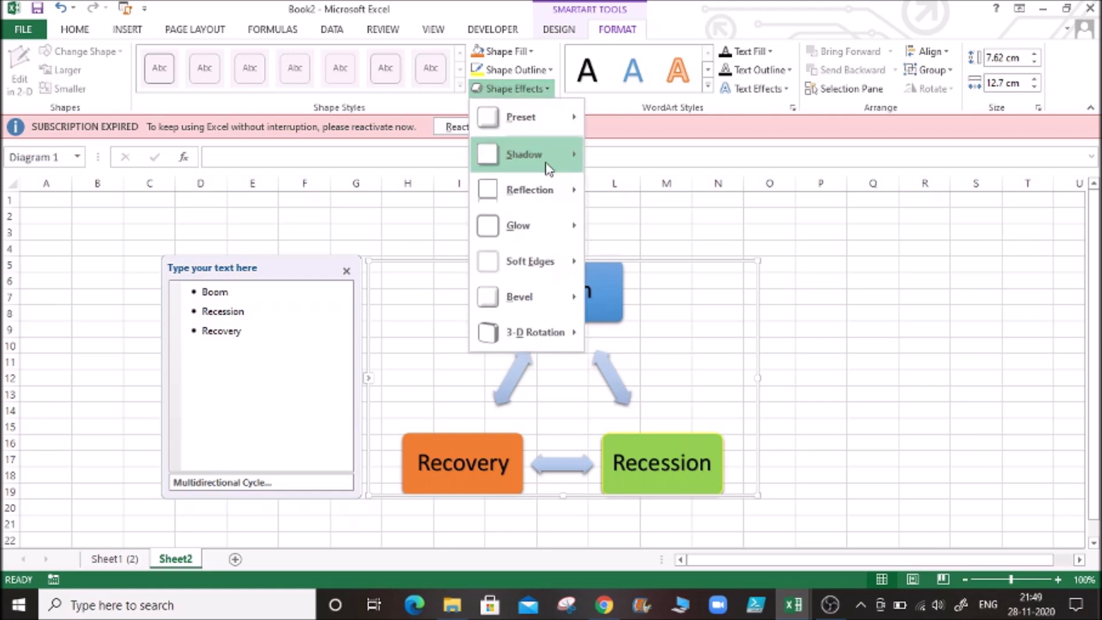
mouse_move(549, 167)
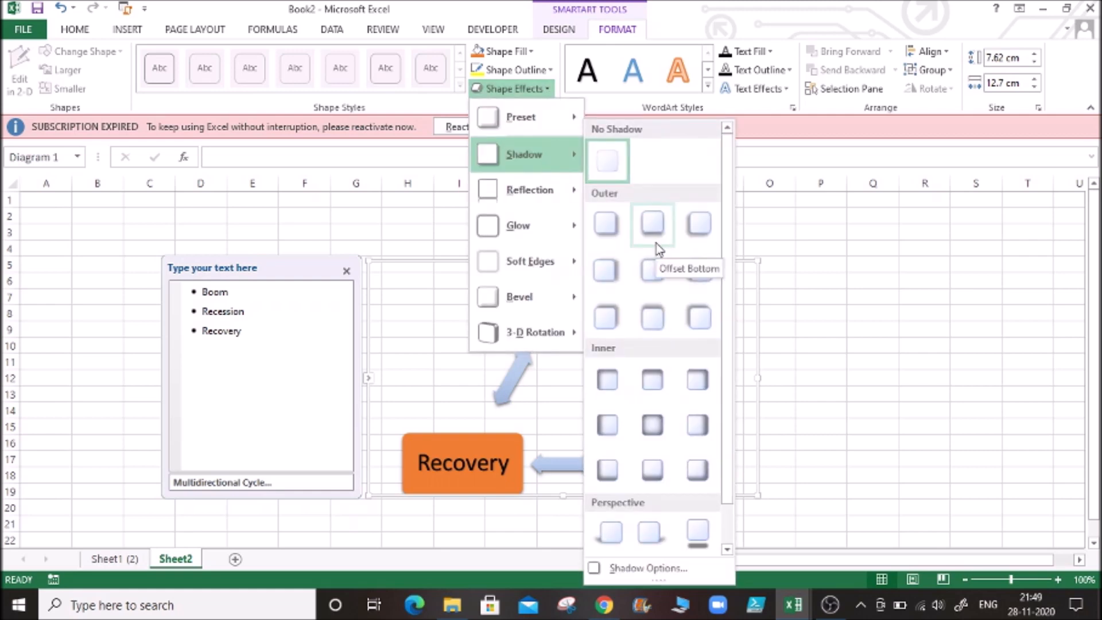
click(447, 464)
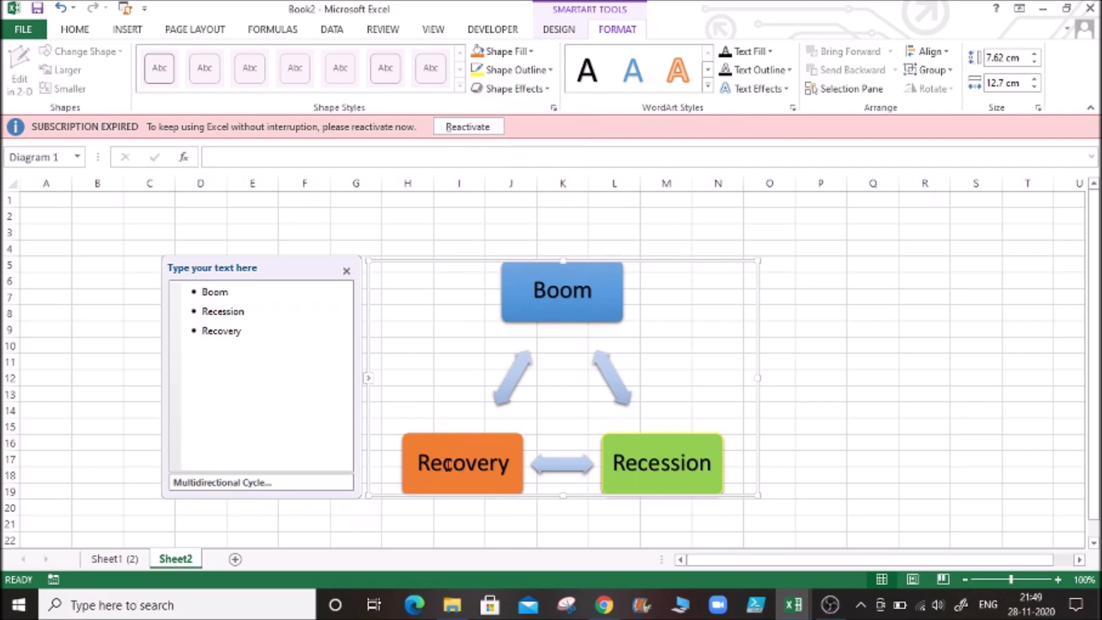
- Apply the last 3-D preset shape effect in the third preset row to the Recession box
click(675, 448)
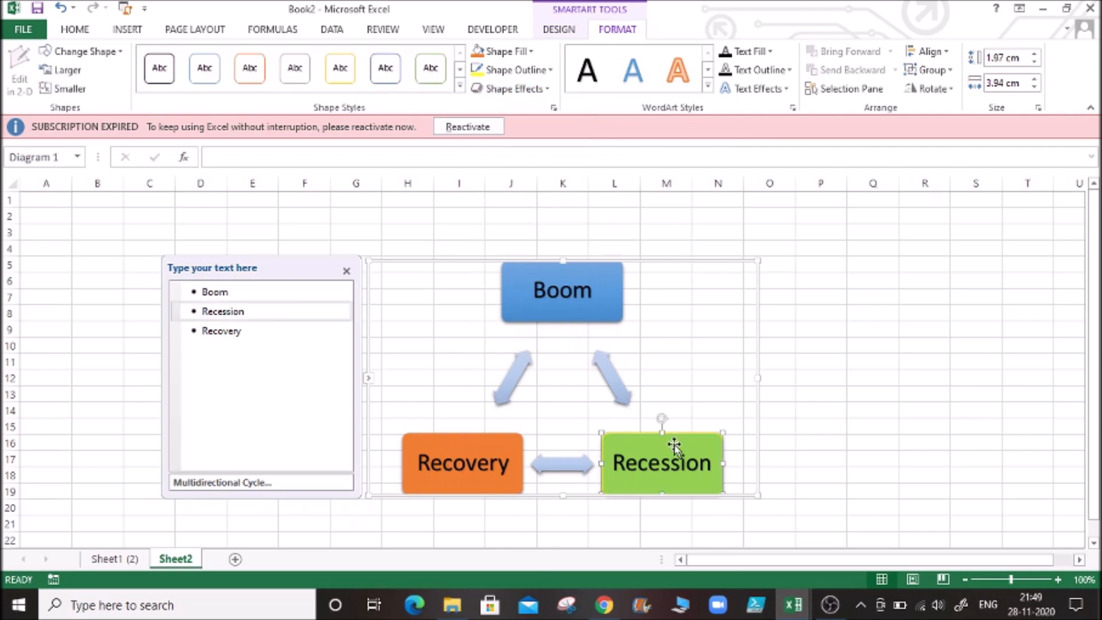
click(548, 92)
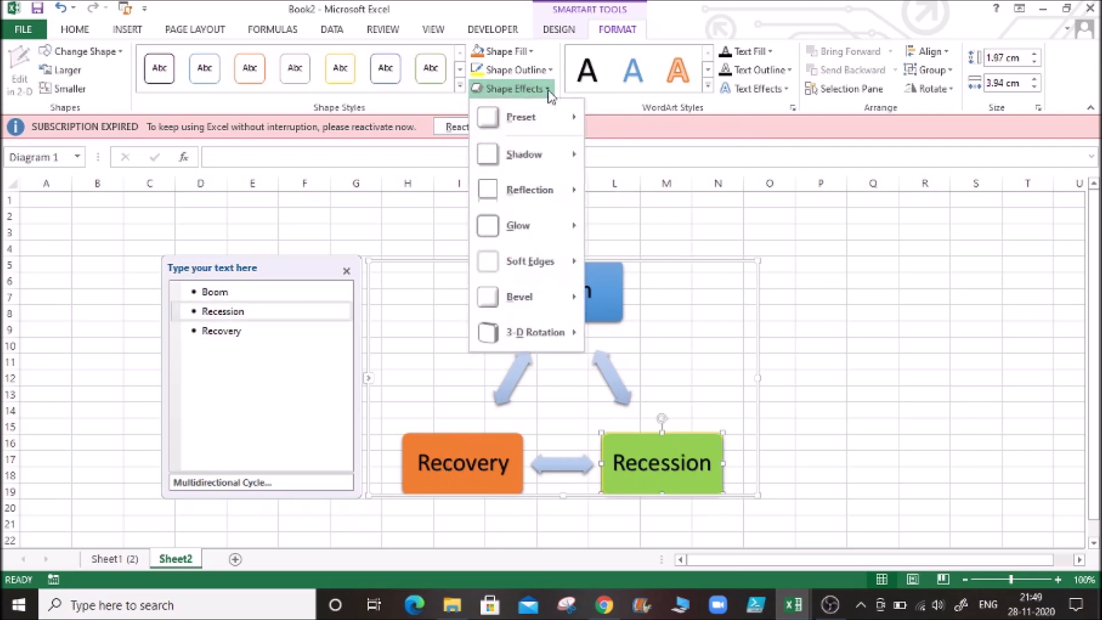
mouse_move(546, 117)
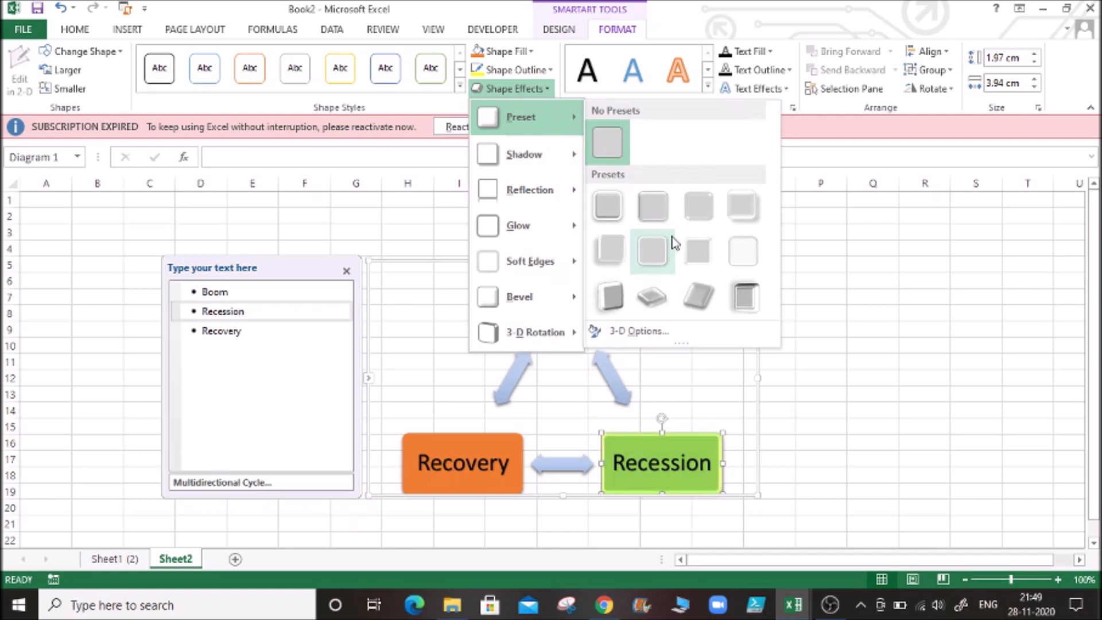
click(742, 301)
click(457, 327)
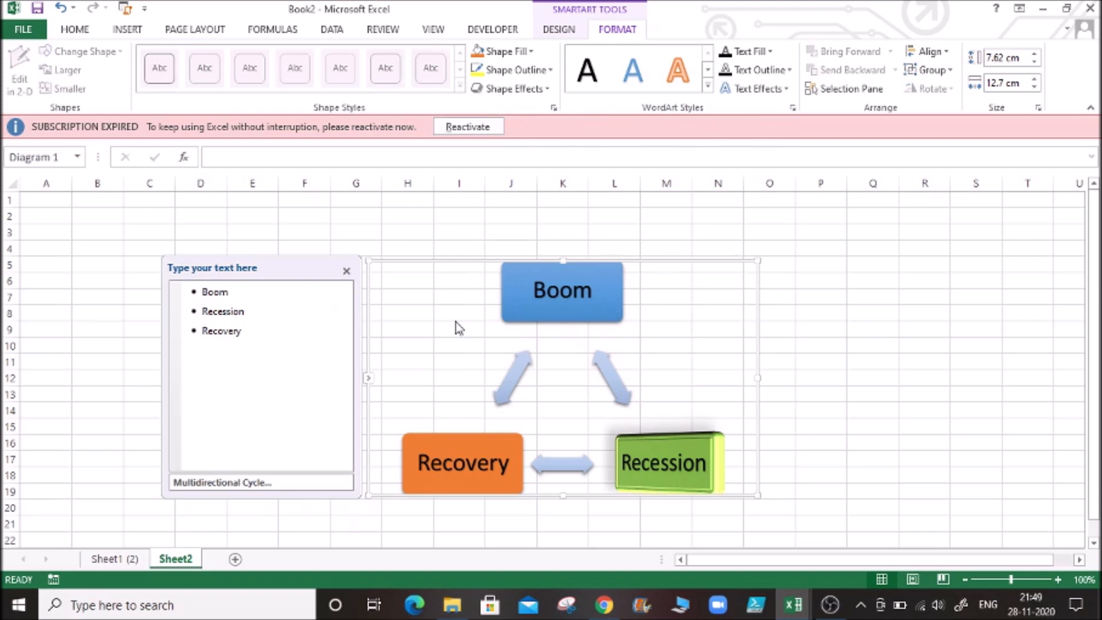